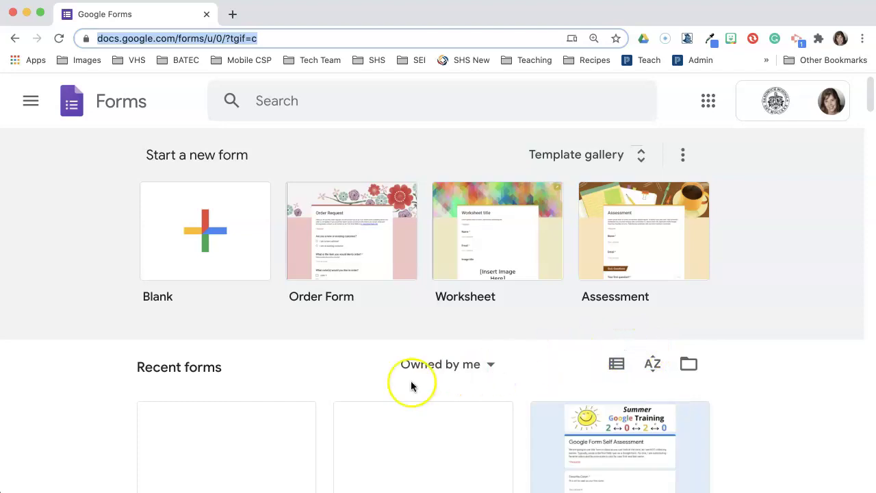
Step: Open the Google Form Icon Quiz from the recent forms
{"action": "scroll", "coordinate": [240, 375], "scroll_direction": "down", "scroll_amount": 3}
{"action": "scroll", "coordinate": [236, 376], "scroll_direction": "down", "scroll_amount": 2}
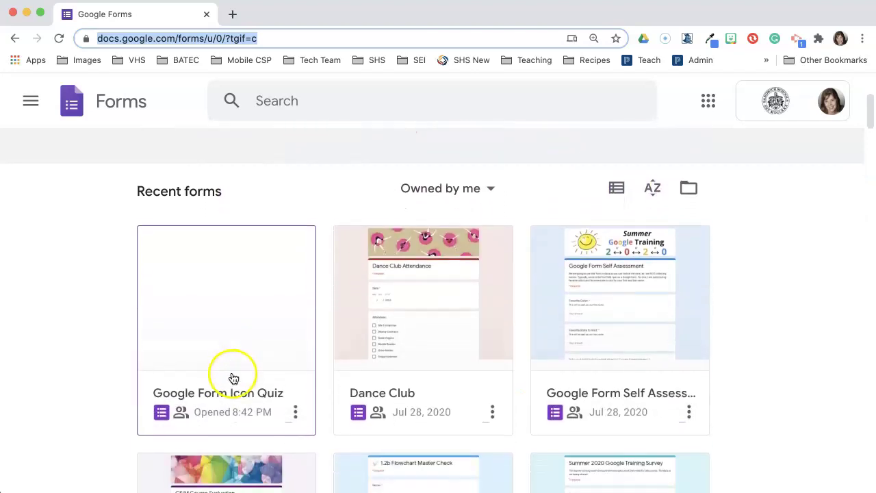
{"action": "left_click", "coordinate": [226, 337]}
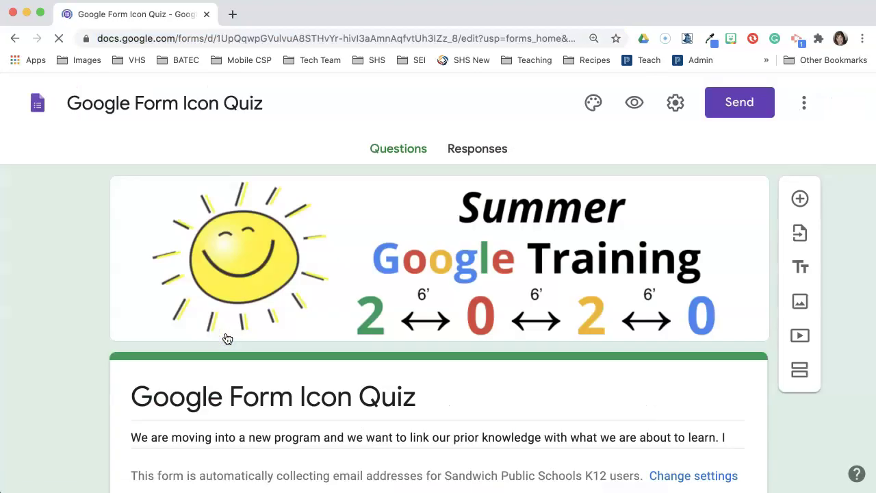
{"action": "scroll", "coordinate": [222, 336], "scroll_direction": "down", "scroll_amount": 1}
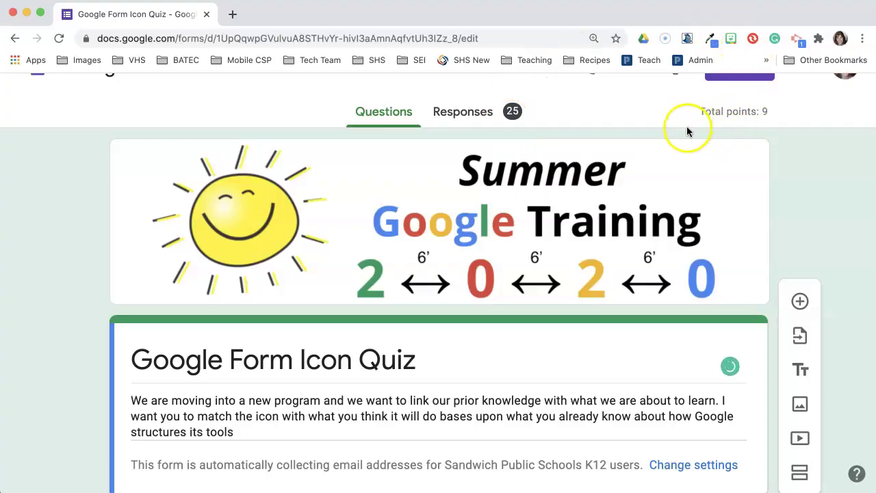
Step: Preview the quiz as respondents see it, look over its opening fields, and close the preview
{"action": "scroll", "coordinate": [686, 126], "scroll_direction": "up", "scroll_amount": 1}
{"action": "left_click", "coordinate": [634, 104]}
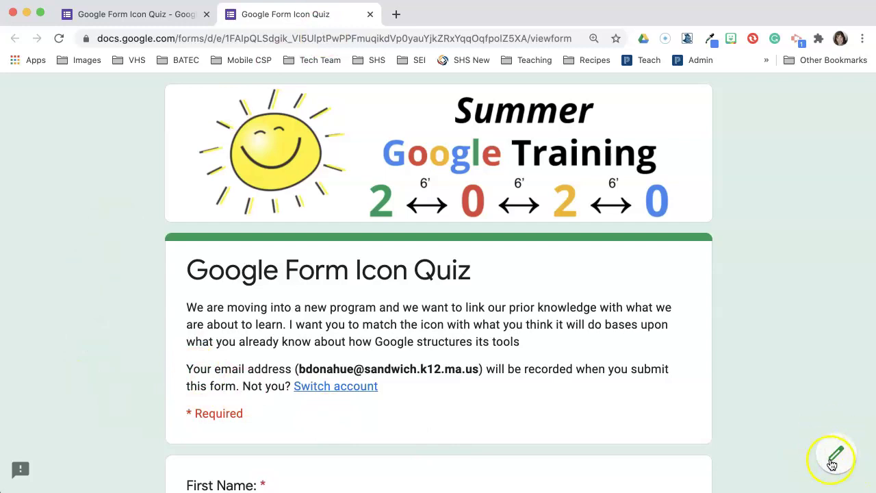
{"action": "scroll", "coordinate": [786, 462], "scroll_direction": "down", "scroll_amount": 4}
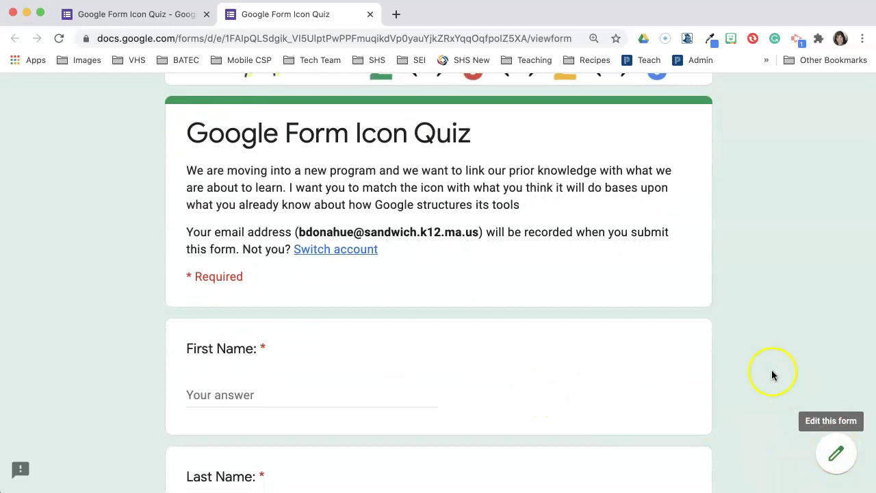
{"action": "left_click", "coordinate": [369, 14]}
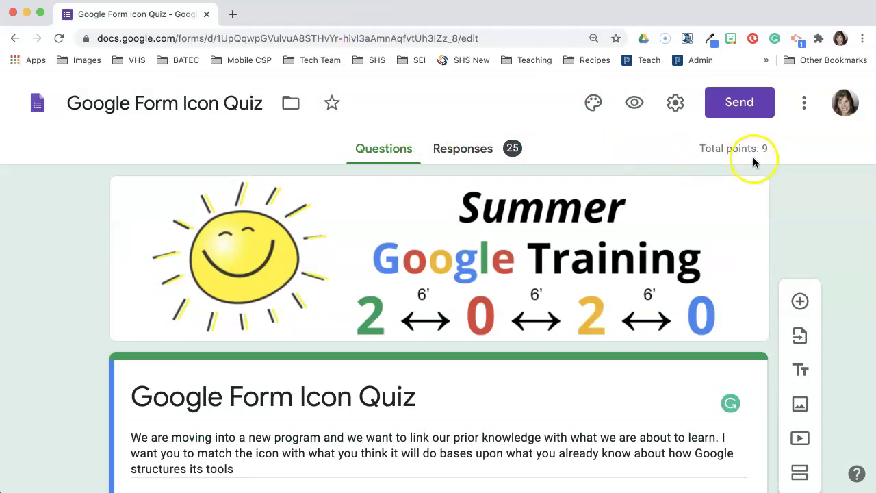
Step: In the quiz responses, find the frequently missed question "What should I think when I see this icon?" and copy its chart
{"action": "left_click", "coordinate": [449, 152]}
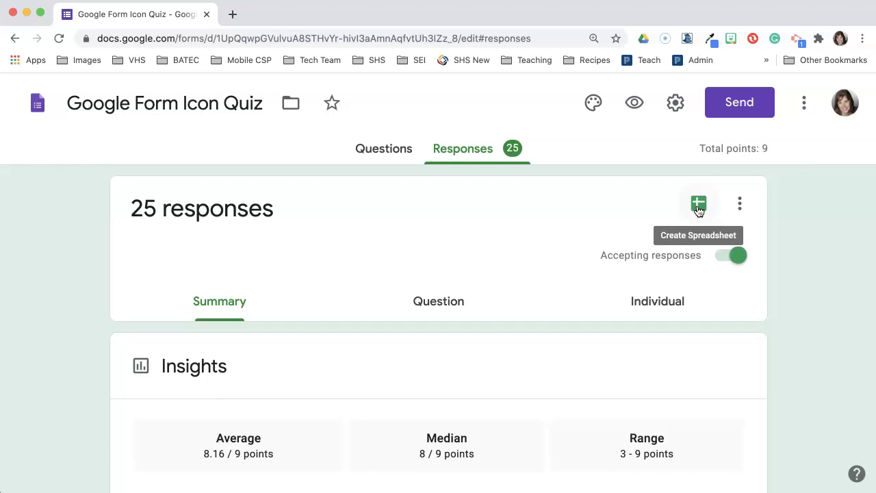
{"action": "scroll", "coordinate": [284, 346], "scroll_direction": "down", "scroll_amount": 6}
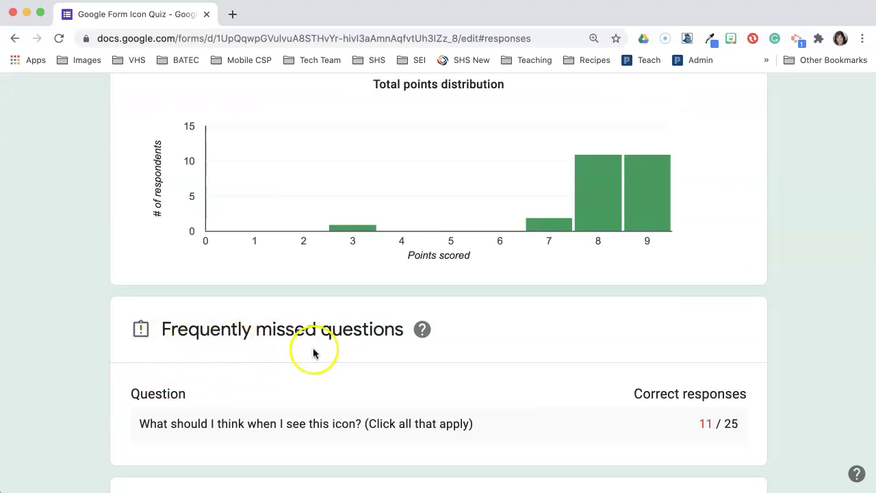
{"action": "left_click", "coordinate": [254, 422]}
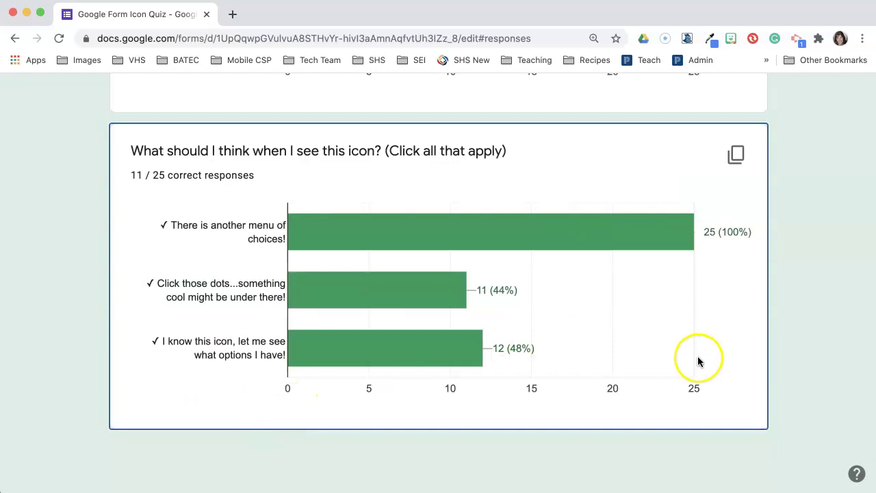
{"action": "mouse_move", "coordinate": [740, 155]}
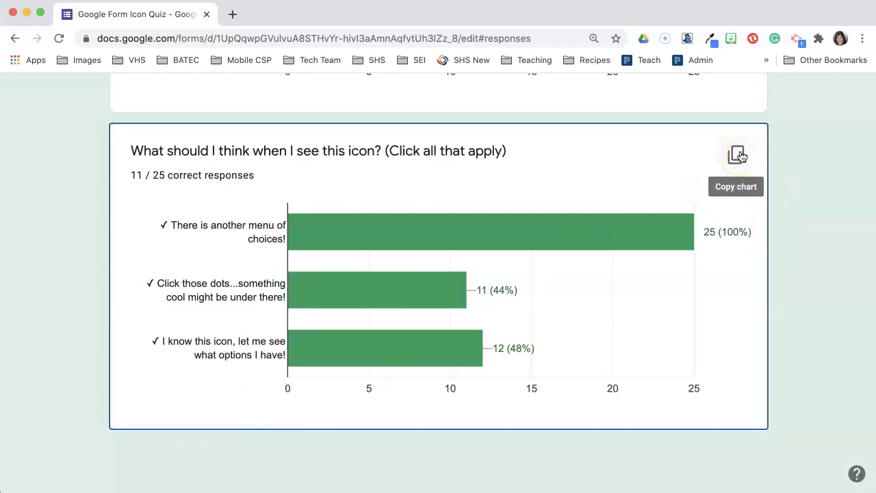
{"action": "left_click", "coordinate": [740, 155]}
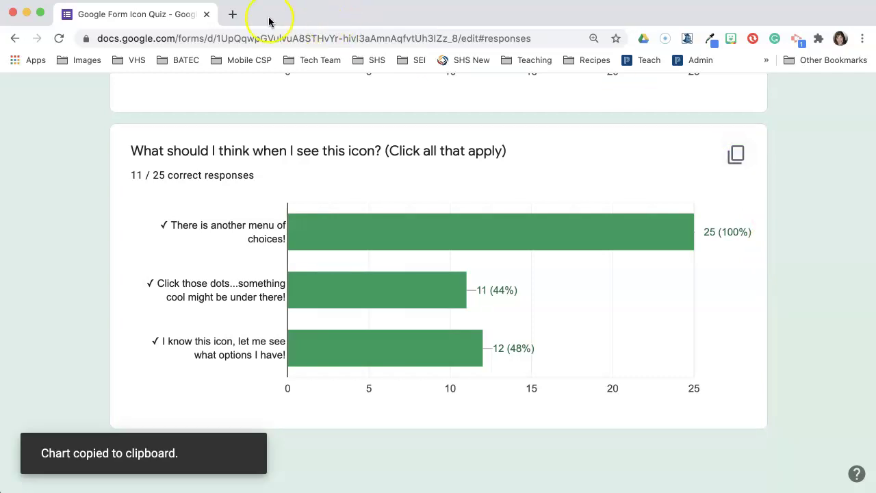
Step: Create a new Google Slides presentation in a separate browser tab using the address slide.new
{"action": "left_click", "coordinate": [233, 14]}
{"action": "type", "text": "ne"}
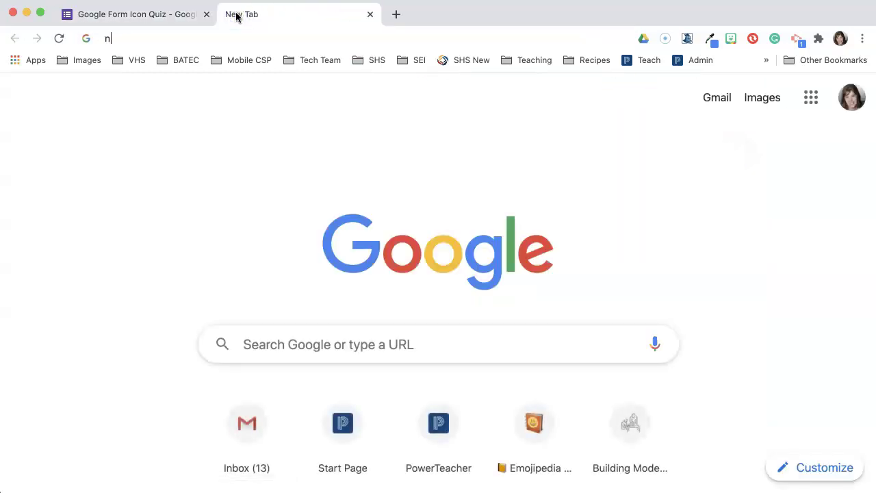
{"action": "key", "text": "BackSpace"}
{"action": "key", "text": "BackSpace"}
{"action": "key", "text": "BackSpace"}
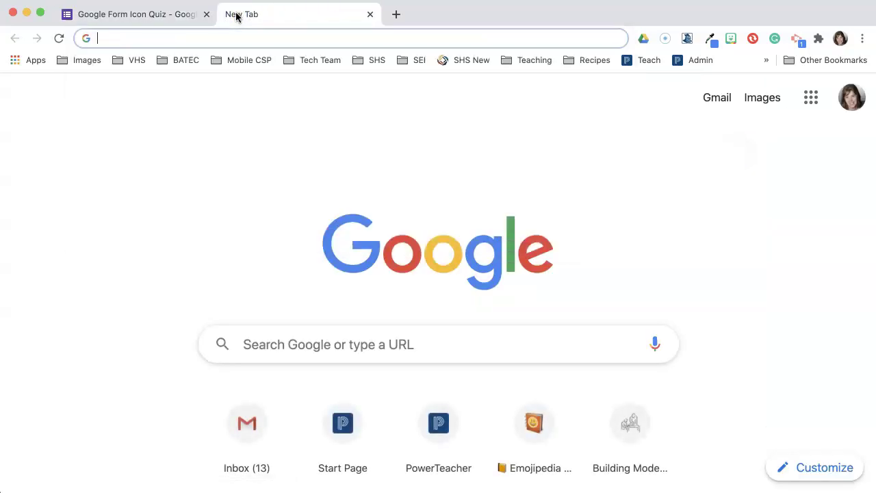
{"action": "type", "text": "slide.new"}
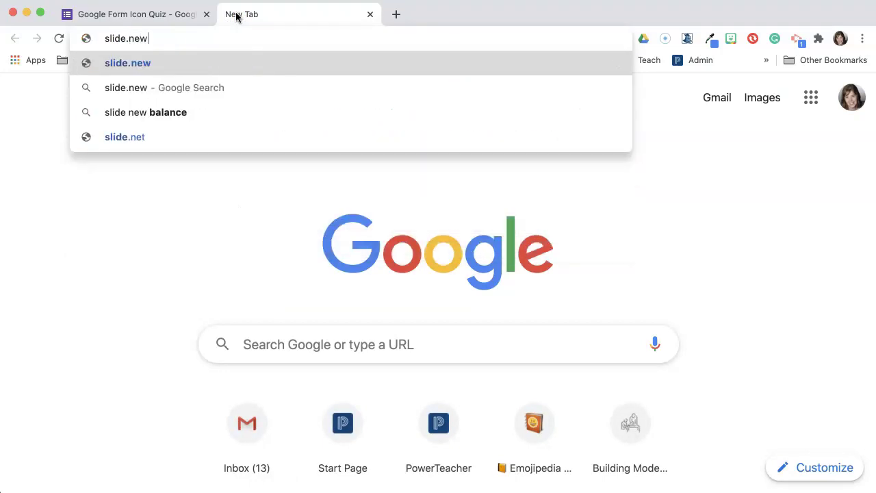
{"action": "key", "text": "Return"}
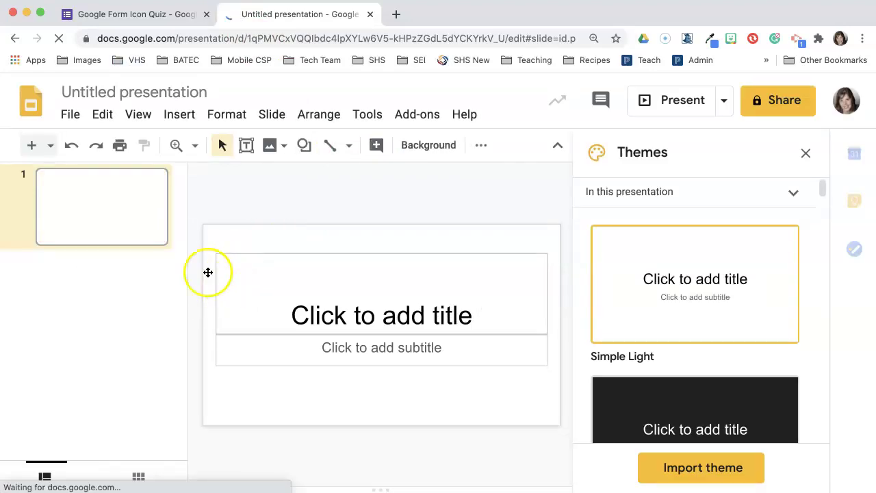
Step: Add a blank slide with the copied response chart, shift the chart slightly down, and dismiss the theme choices
{"action": "left_click", "coordinate": [50, 147]}
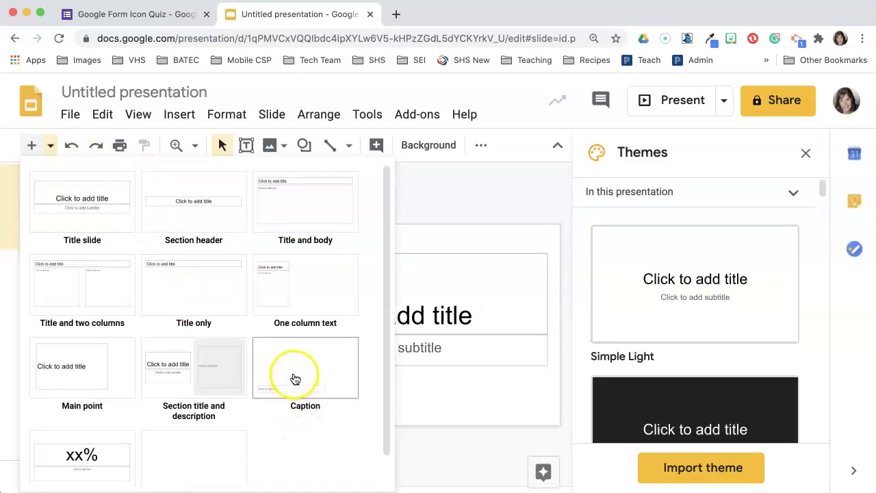
{"action": "scroll", "coordinate": [308, 390], "scroll_direction": "down", "scroll_amount": 1}
{"action": "left_click", "coordinate": [213, 416]}
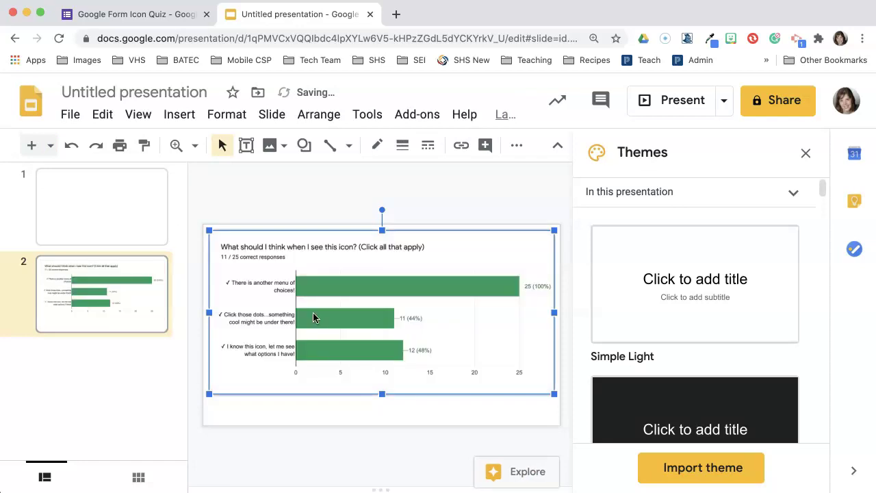
{"action": "left_click_drag", "start_coordinate": [405, 274], "coordinate": [423, 273]}
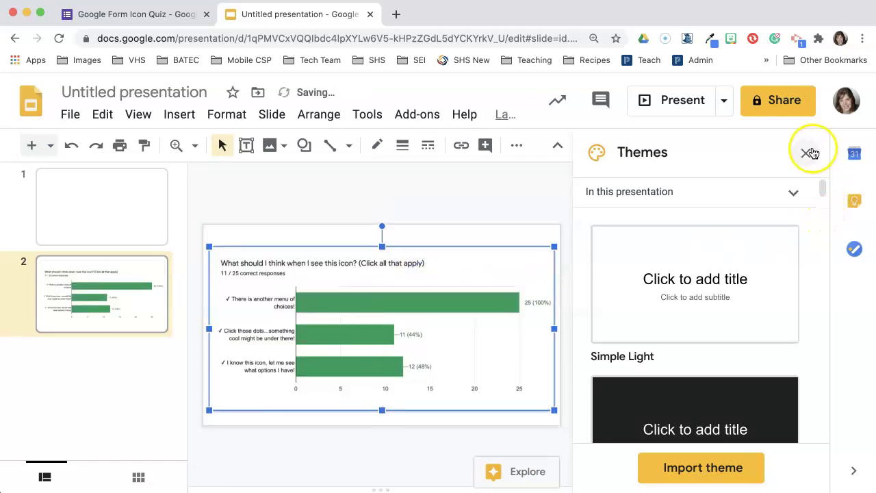
{"action": "left_click", "coordinate": [807, 152]}
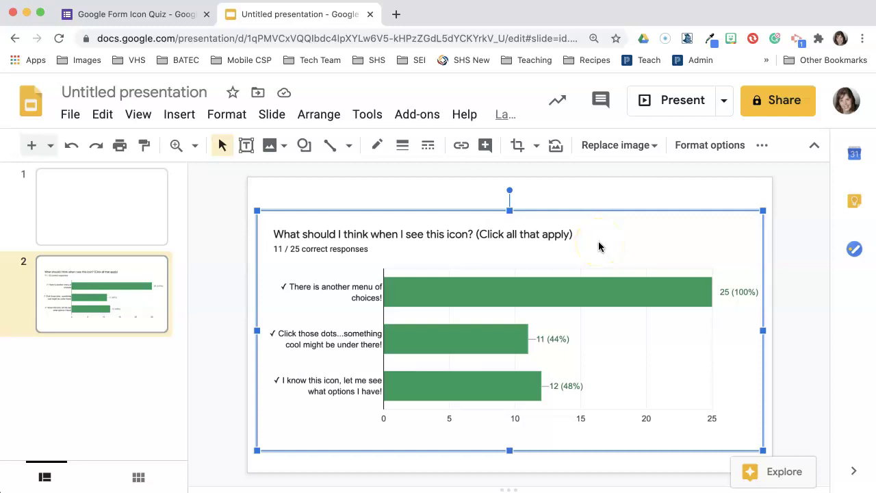
Step: Back in the quiz responses, review the missed question's wording and the summary charts, then view the responses by question
{"action": "left_click", "coordinate": [131, 15]}
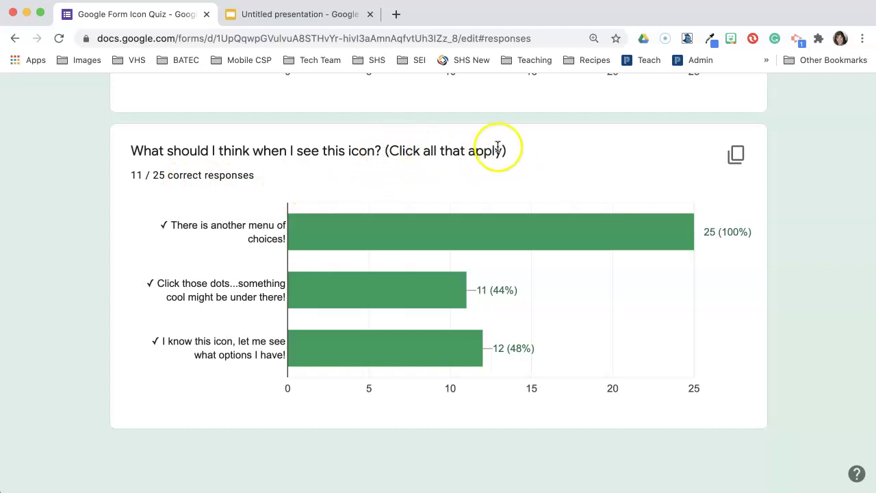
{"action": "left_click_drag", "start_coordinate": [385, 150], "coordinate": [512, 160]}
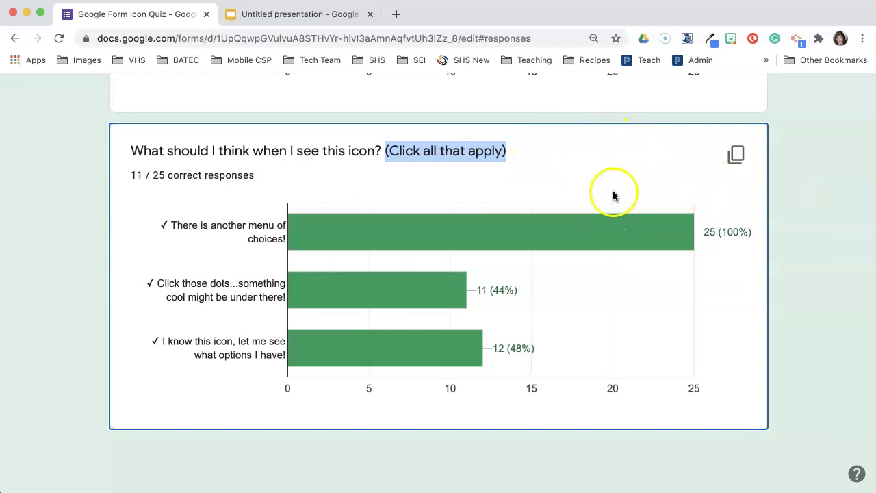
{"action": "scroll", "coordinate": [609, 197], "scroll_direction": "down", "scroll_amount": 8}
{"action": "scroll", "coordinate": [607, 198], "scroll_direction": "up", "scroll_amount": 15}
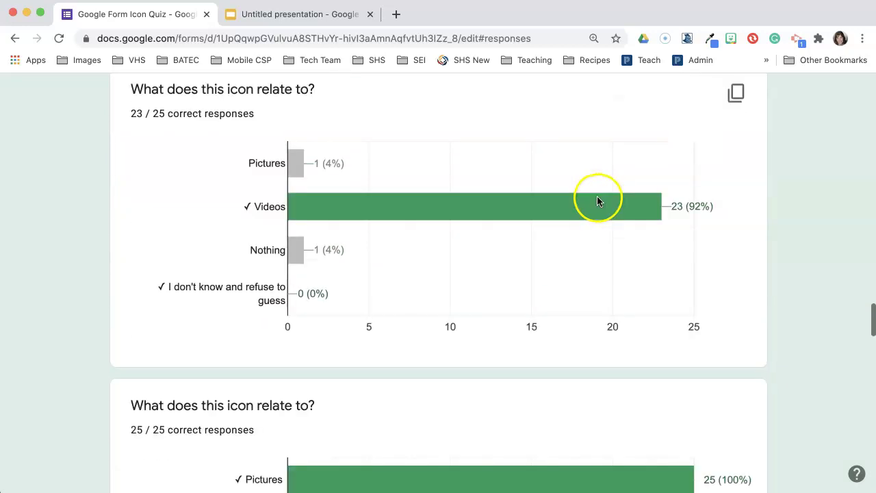
{"action": "scroll", "coordinate": [596, 199], "scroll_direction": "up", "scroll_amount": 20}
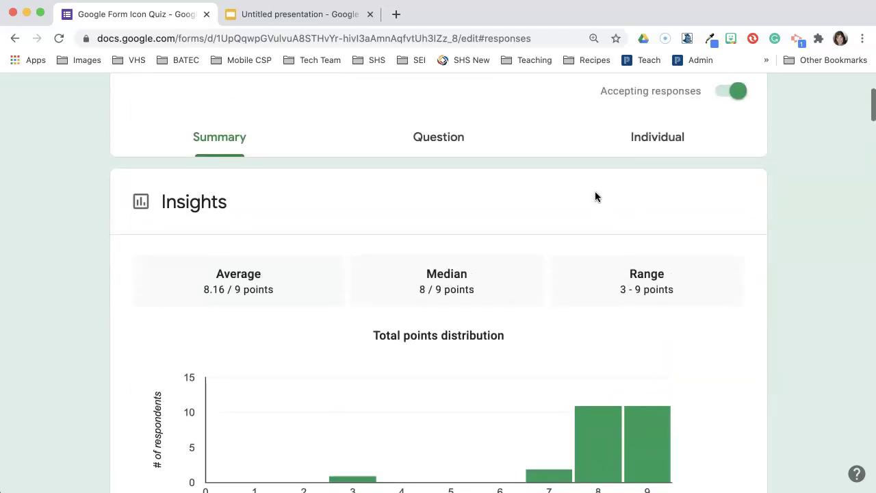
{"action": "scroll", "coordinate": [595, 196], "scroll_direction": "up", "scroll_amount": 3}
{"action": "left_click", "coordinate": [590, 197]}
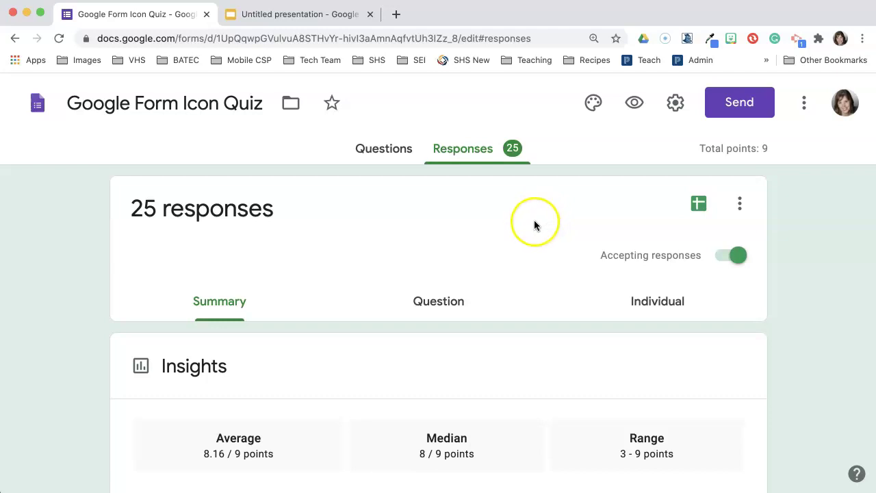
{"action": "left_click", "coordinate": [449, 303]}
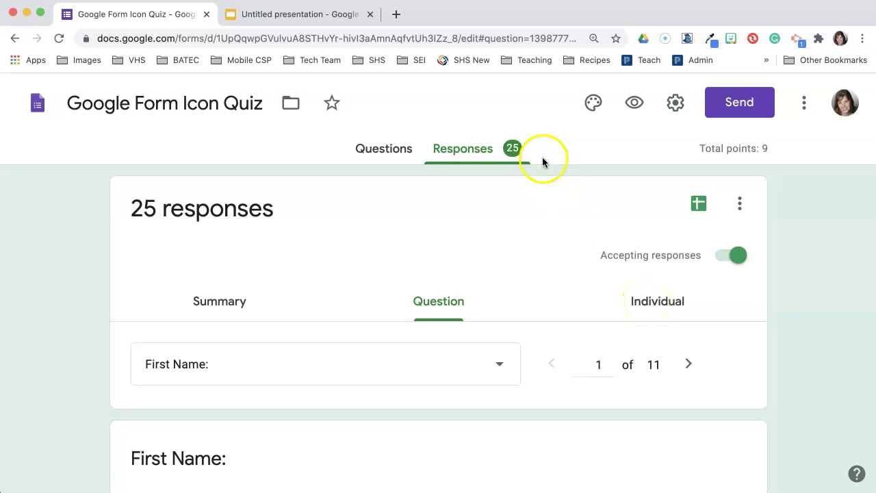
Step: Create a new spreadsheet named Google Form Icon Quiz (Responses) as the response destination and check which folder stores it
{"action": "left_click", "coordinate": [695, 205]}
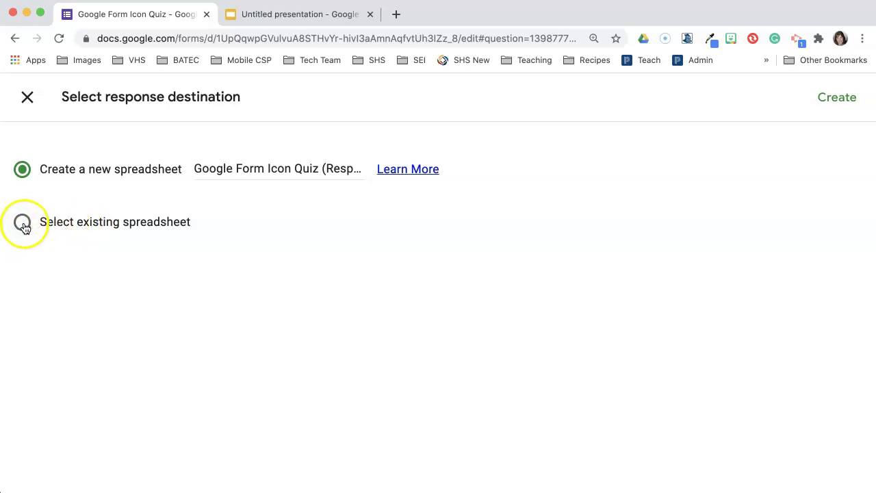
{"action": "left_click", "coordinate": [840, 96]}
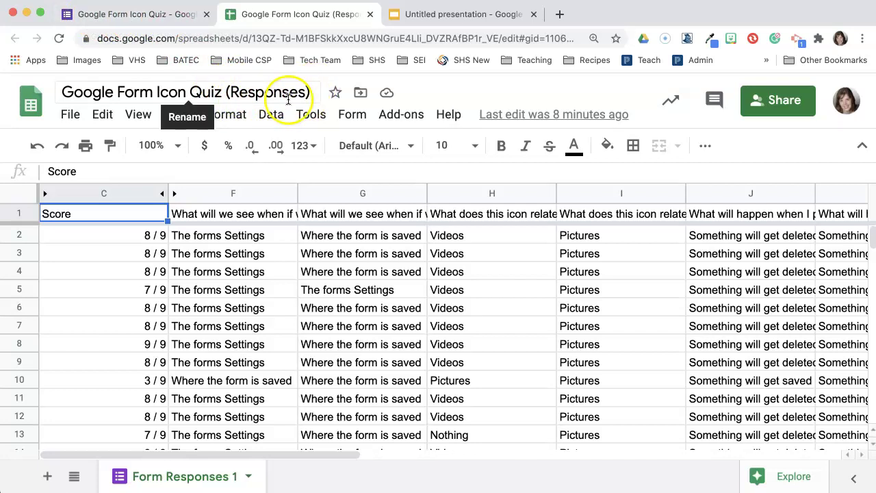
{"action": "left_click", "coordinate": [361, 94]}
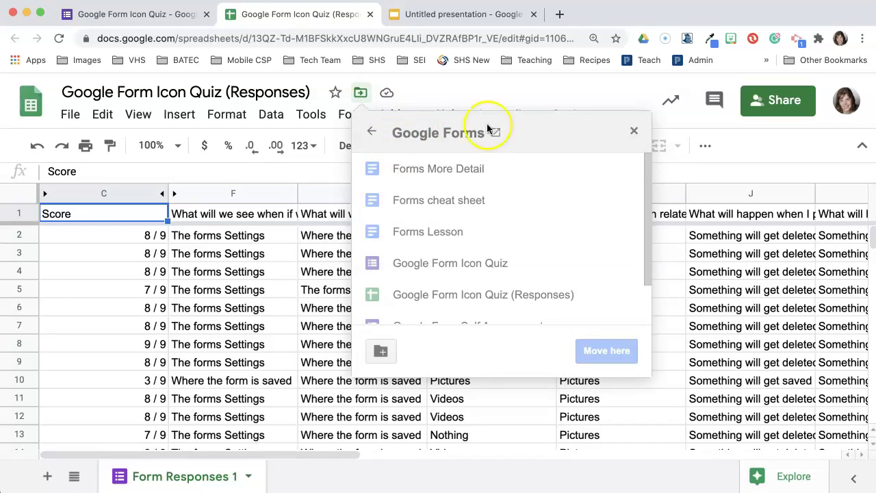
{"action": "left_click", "coordinate": [632, 132]}
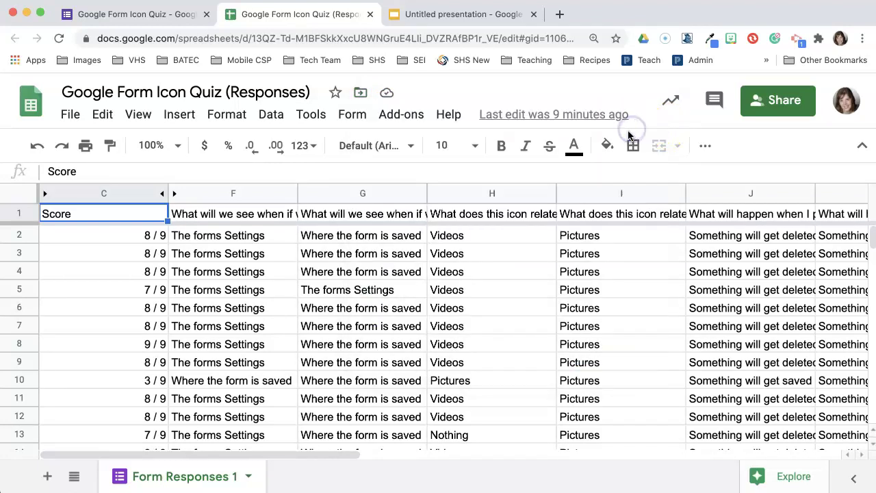
Step: Open the linked quiz form for editing from the response spreadsheet
{"action": "left_click", "coordinate": [104, 15]}
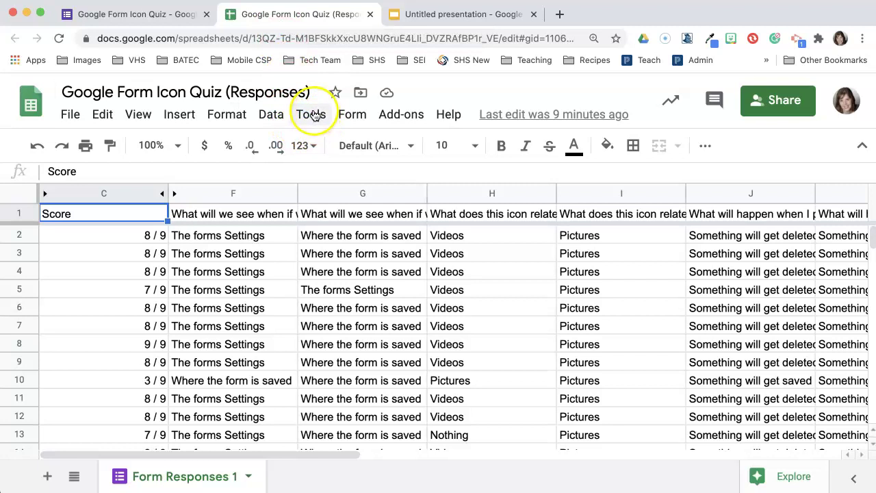
{"action": "left_click", "coordinate": [353, 114]}
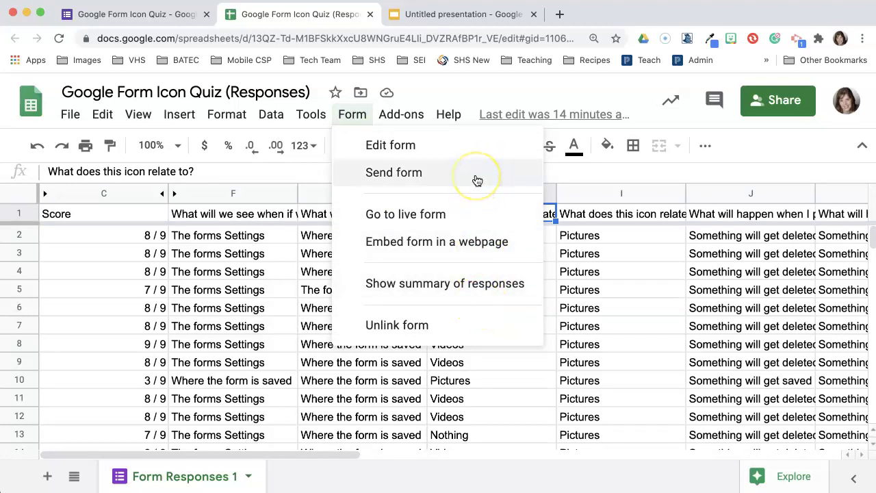
{"action": "left_click", "coordinate": [413, 152]}
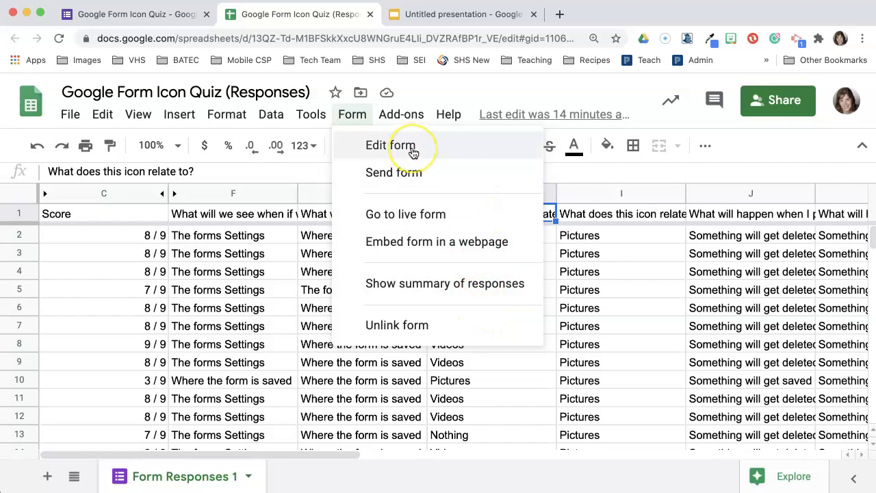
{"action": "left_click", "coordinate": [413, 152]}
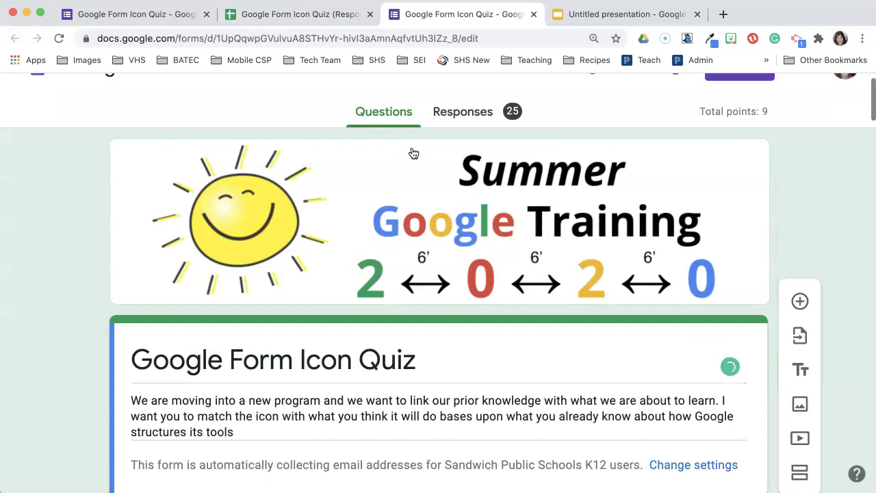
Step: Return to the response spreadsheet and open the linked quiz form's sending options from there
{"action": "left_click", "coordinate": [339, 15]}
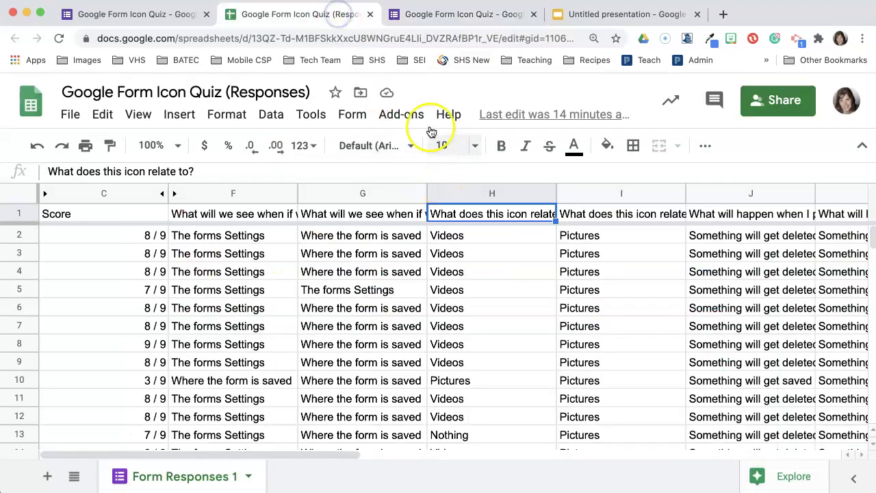
{"action": "left_click", "coordinate": [348, 115]}
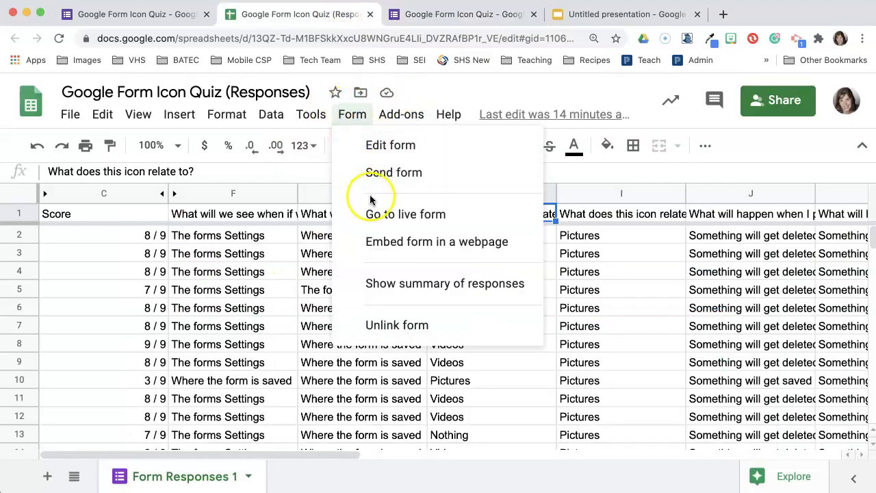
{"action": "left_click", "coordinate": [379, 175]}
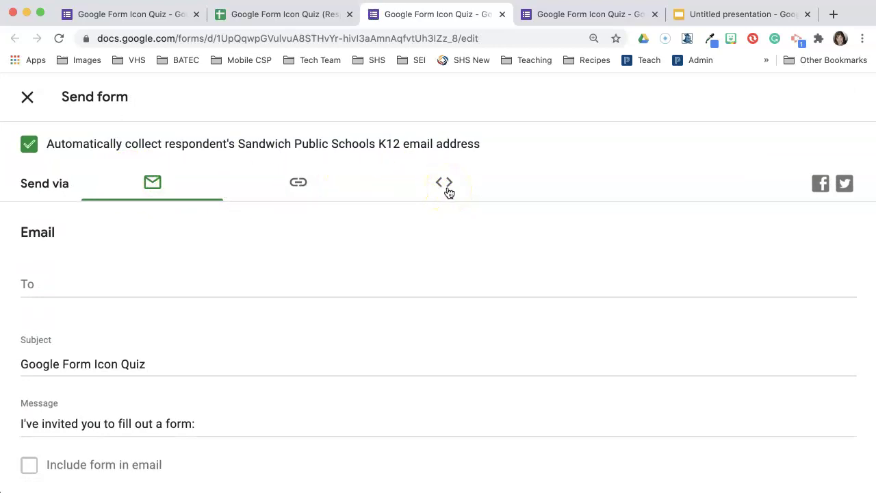
Step: Go back to the response spreadsheet and review its form commands, including the one for unlinking the form
{"action": "left_click", "coordinate": [321, 15]}
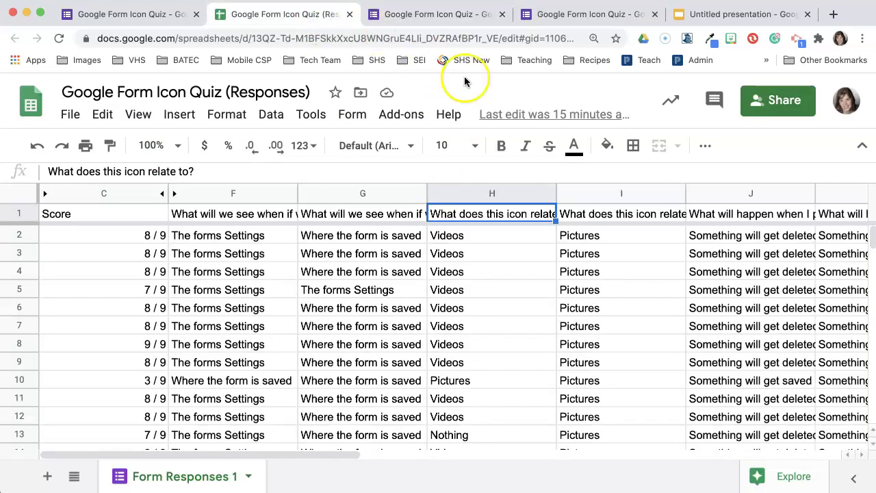
{"action": "left_click", "coordinate": [347, 117]}
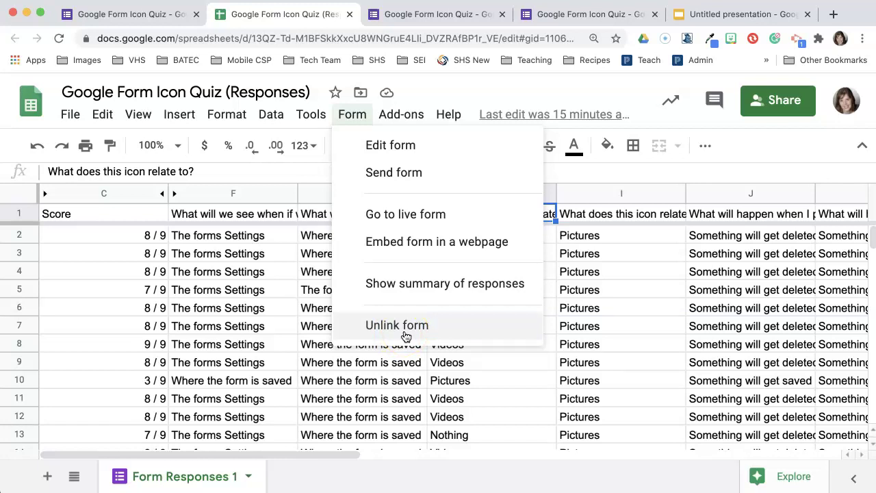
{"action": "left_click", "coordinate": [677, 395]}
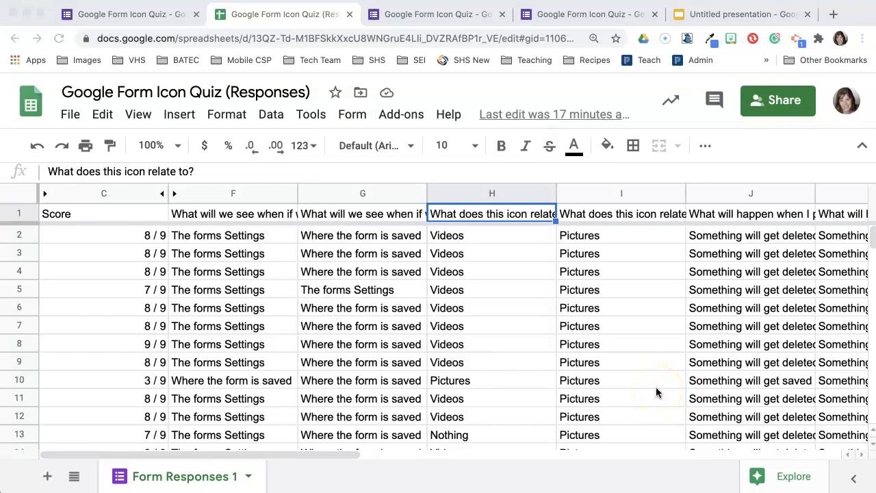
Step: Examine the response rows and question columns across the sheet, checking how the long answers fit their cells
{"action": "scroll", "coordinate": [655, 392], "scroll_direction": "down", "scroll_amount": 5}
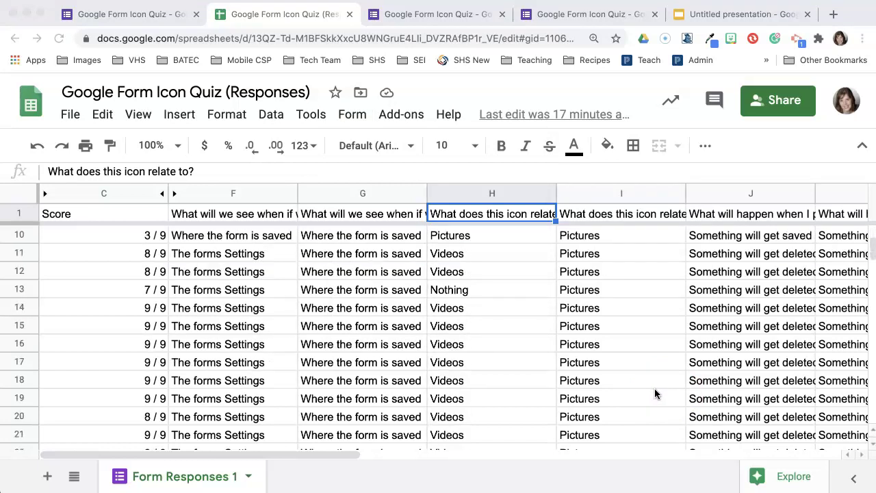
{"action": "scroll", "coordinate": [654, 392], "scroll_direction": "up", "scroll_amount": 5}
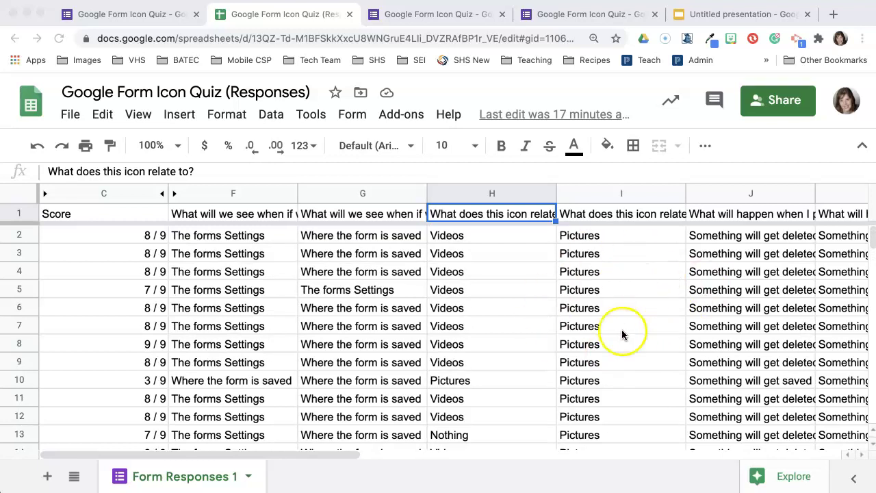
{"action": "scroll", "coordinate": [635, 346], "scroll_direction": "down", "scroll_amount": 1}
{"action": "scroll", "coordinate": [634, 344], "scroll_direction": "down", "scroll_amount": 4}
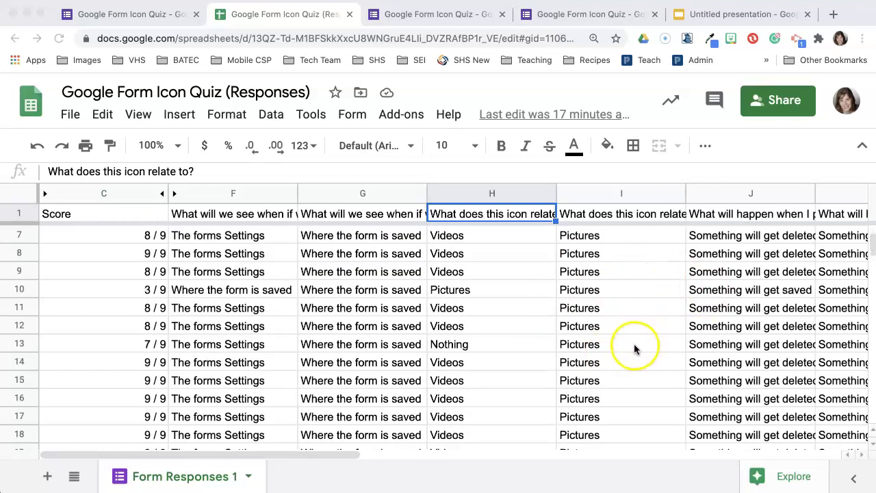
{"action": "scroll", "coordinate": [658, 353], "scroll_direction": "right", "scroll_amount": 6}
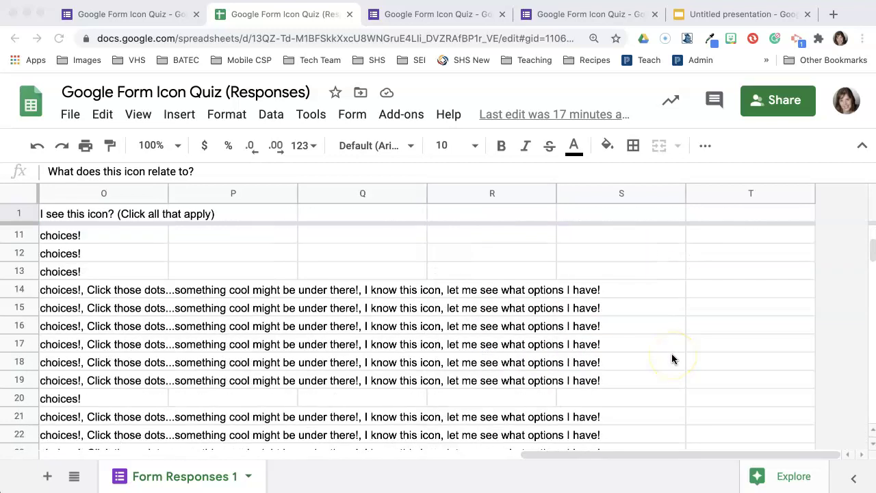
{"action": "scroll", "coordinate": [672, 353], "scroll_direction": "left", "scroll_amount": 4}
{"action": "scroll", "coordinate": [664, 354], "scroll_direction": "right", "scroll_amount": 1}
{"action": "scroll", "coordinate": [663, 355], "scroll_direction": "right", "scroll_amount": 1}
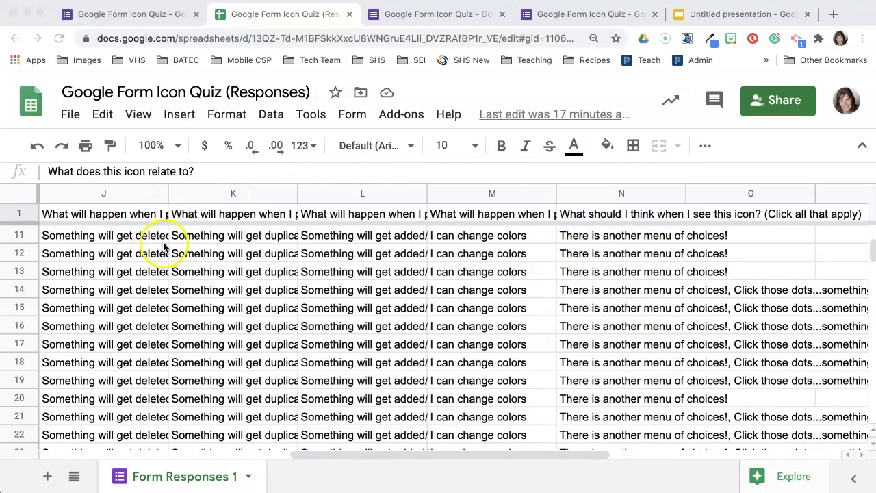
{"action": "scroll", "coordinate": [287, 338], "scroll_direction": "left", "scroll_amount": 5}
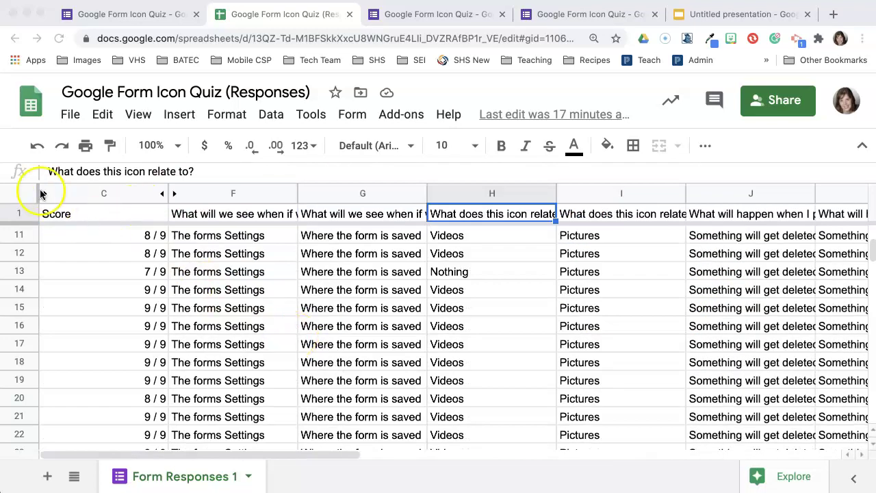
Step: Select the entire Form Responses 1 sheet and set its text wrapping to Clip
{"action": "left_click", "coordinate": [10, 192]}
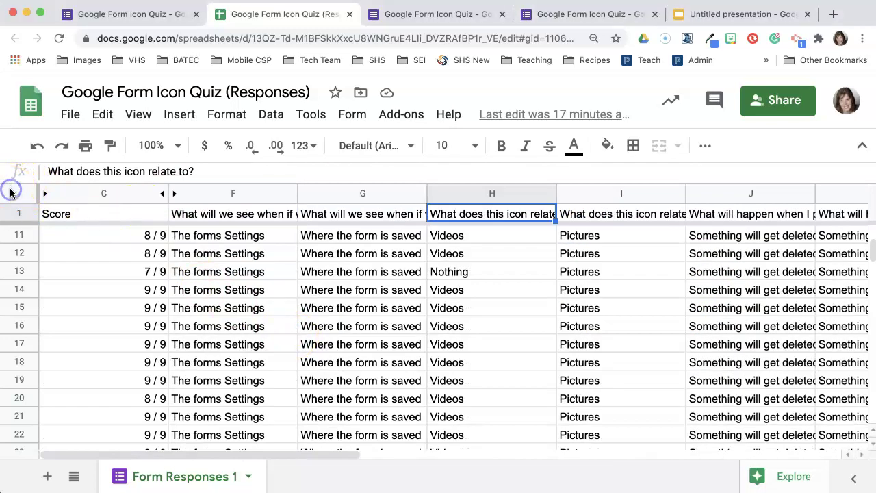
{"action": "left_click", "coordinate": [12, 193]}
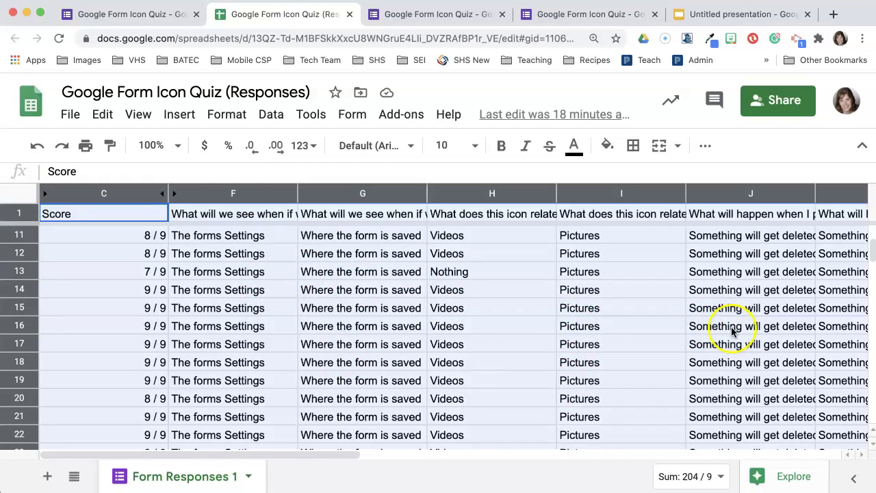
{"action": "scroll", "coordinate": [731, 332], "scroll_direction": "right", "scroll_amount": 2}
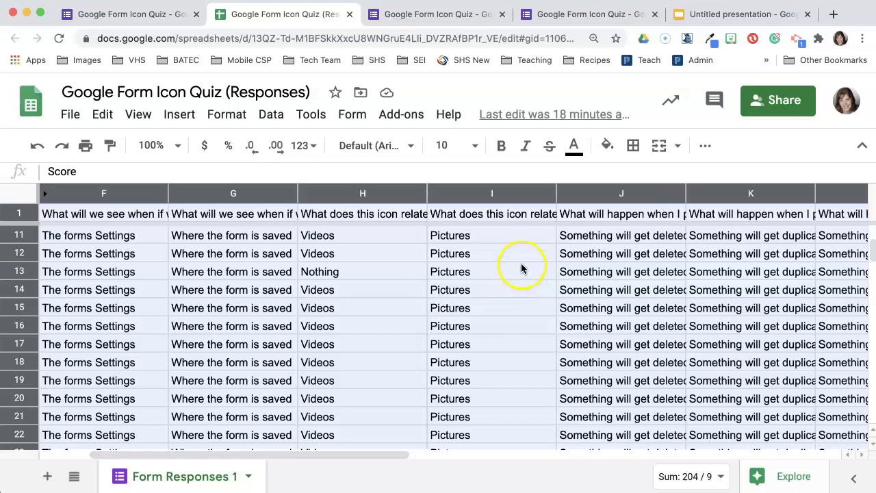
{"action": "left_click", "coordinate": [682, 147]}
{"action": "left_click", "coordinate": [706, 145]}
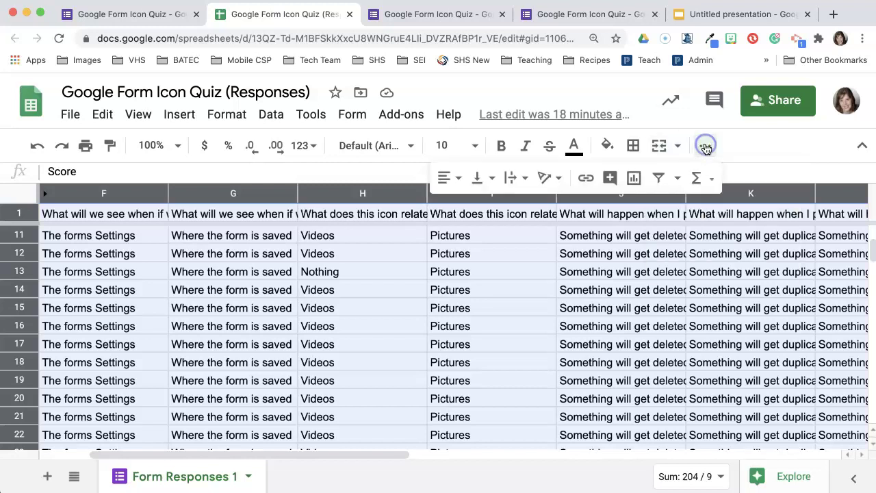
{"action": "left_click", "coordinate": [514, 180]}
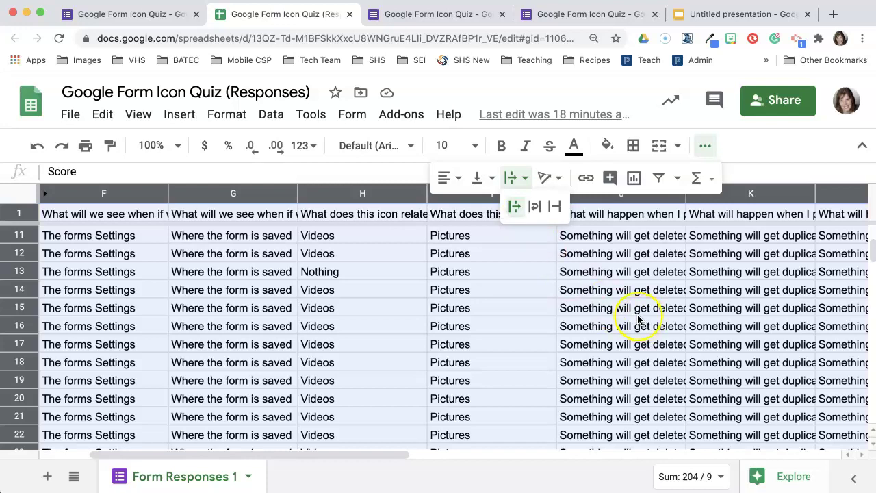
{"action": "scroll", "coordinate": [631, 312], "scroll_direction": "right", "scroll_amount": 10}
{"action": "scroll", "coordinate": [630, 313], "scroll_direction": "left", "scroll_amount": 5}
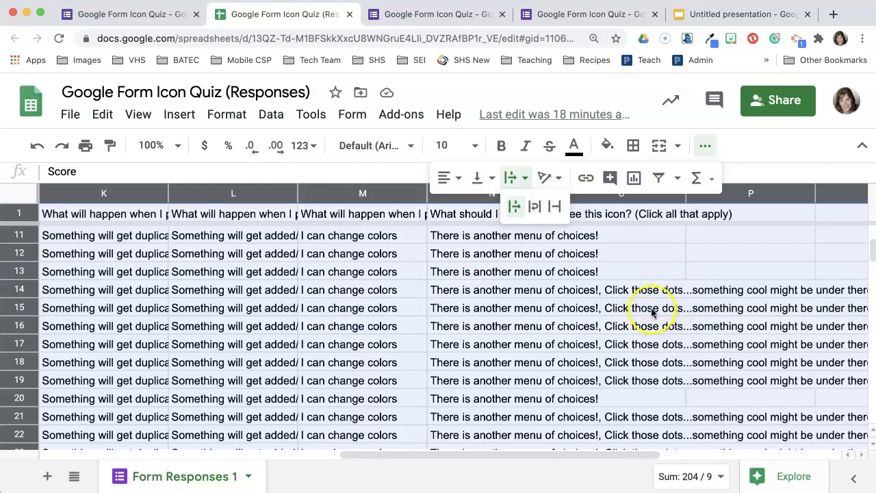
{"action": "left_click", "coordinate": [556, 207]}
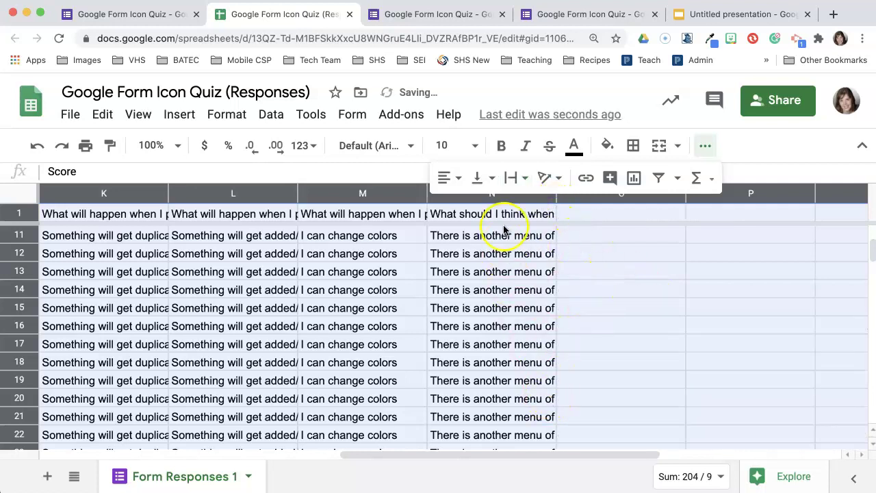
Step: Change the text wrapping of the whole selected sheet to Wrap and check the long answers
{"action": "left_click", "coordinate": [529, 180]}
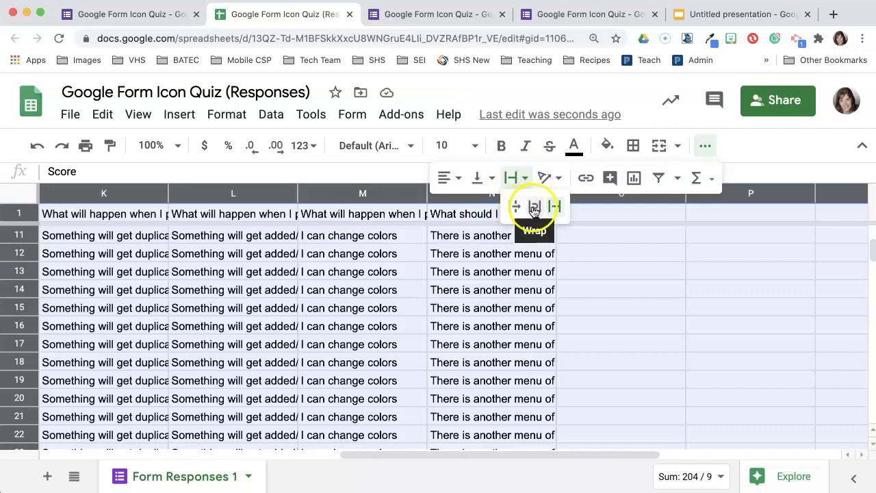
{"action": "left_click", "coordinate": [534, 210]}
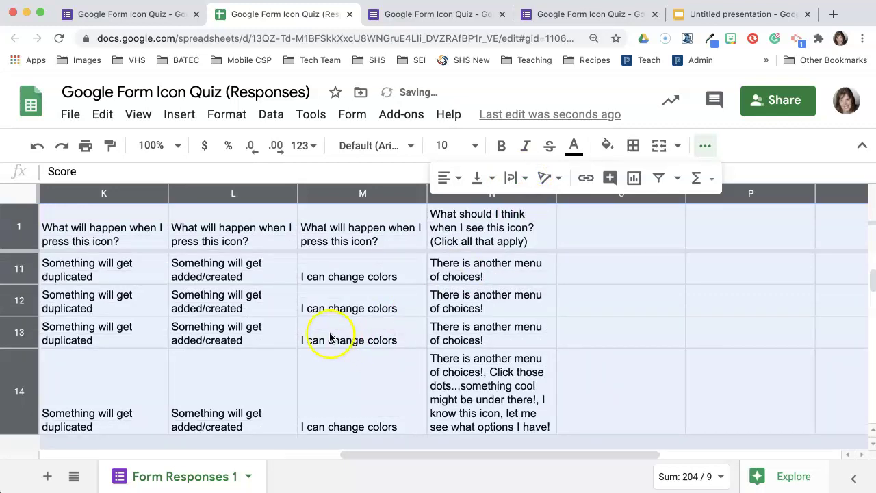
{"action": "scroll", "coordinate": [384, 343], "scroll_direction": "down", "scroll_amount": 1}
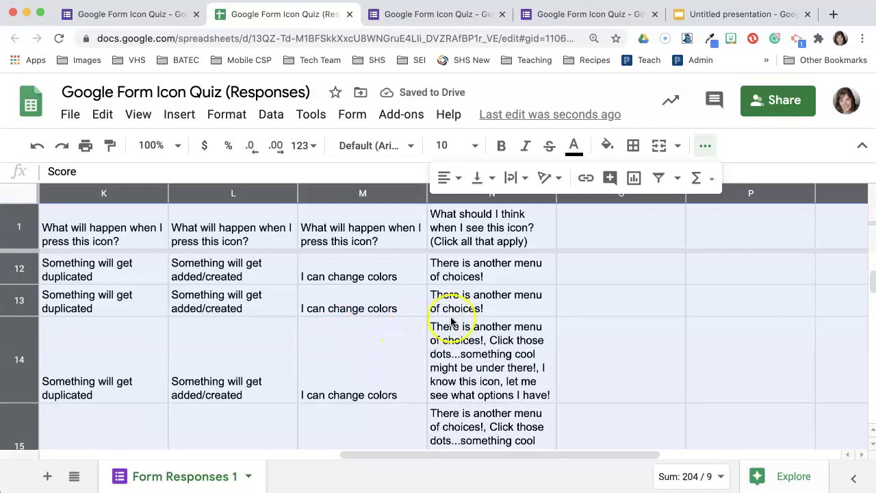